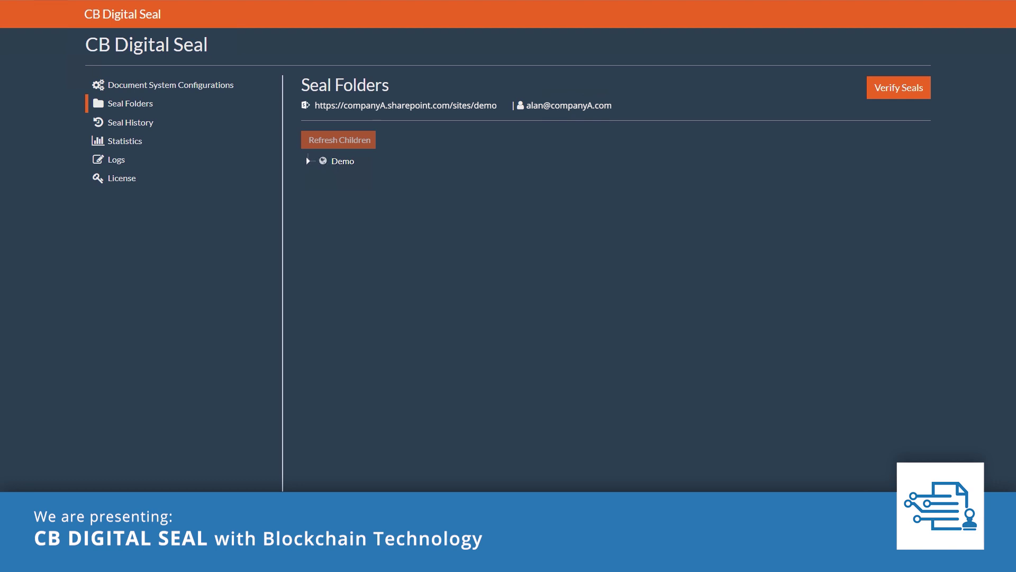
Seal the BlockChain library's Invoices folder on the Demo site.
click(352, 160)
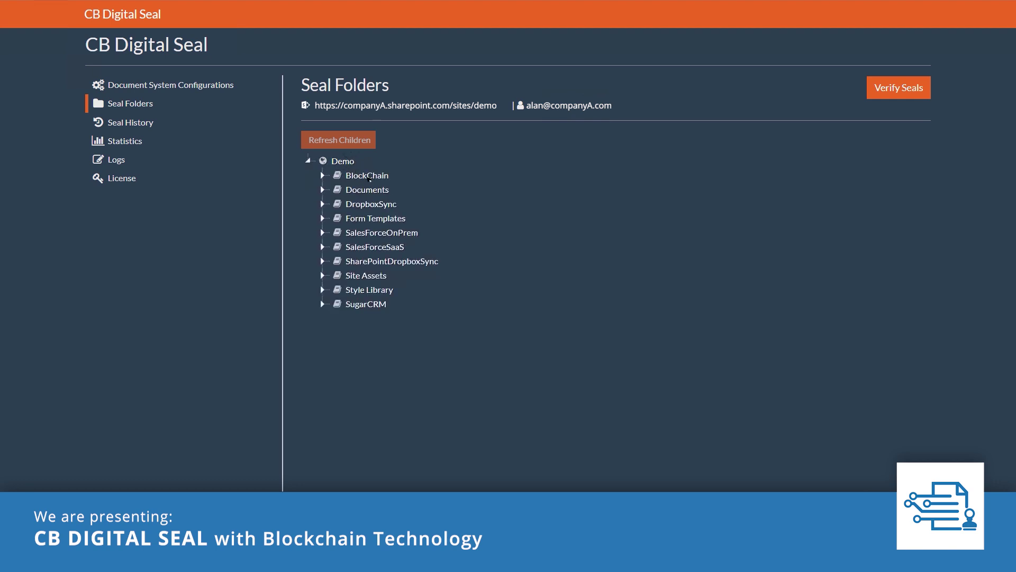
click(367, 174)
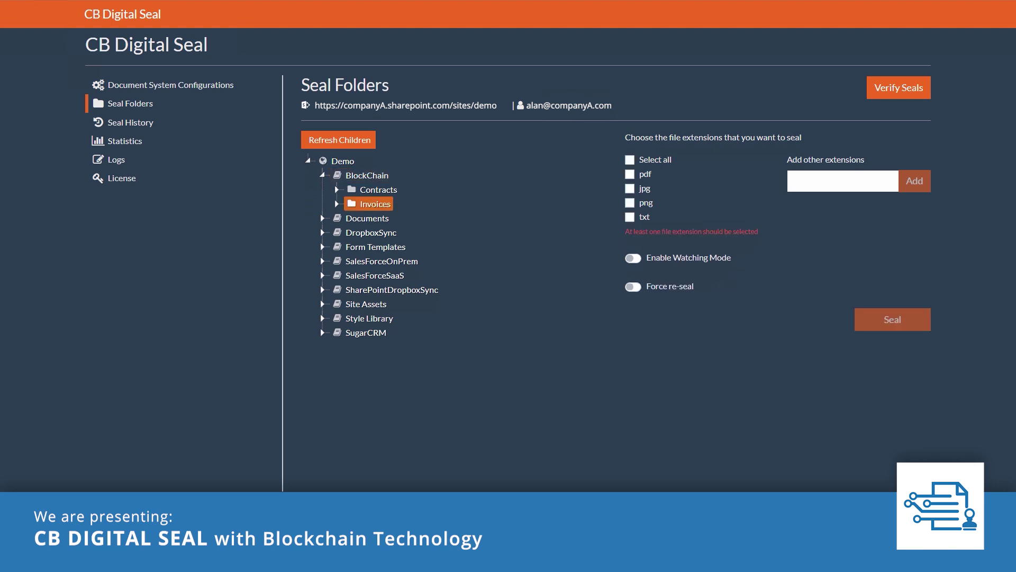
click(921, 307)
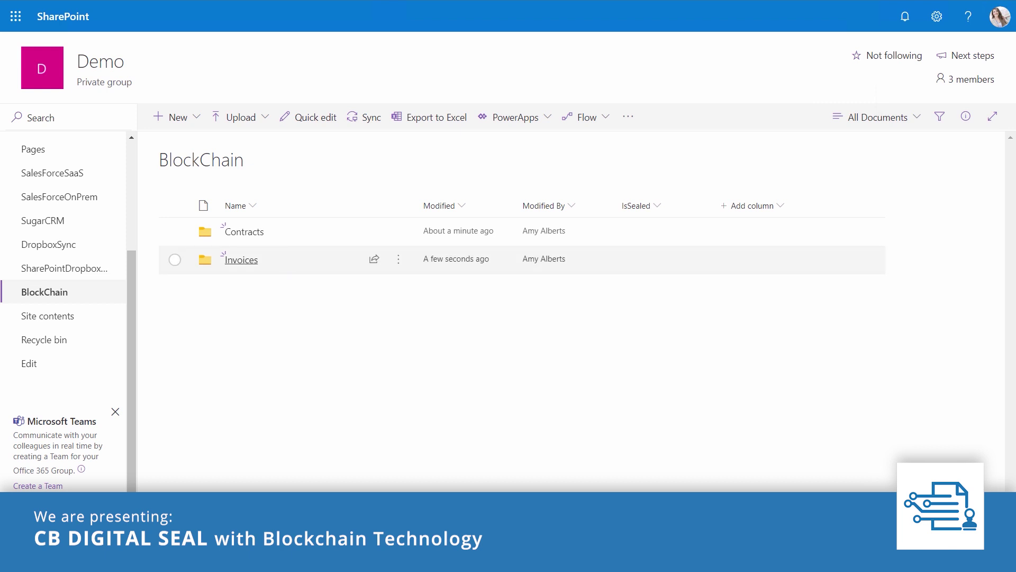
Open the Invoices folder and preview Alpha Tech Invoice Feb20.pdf.
click(241, 260)
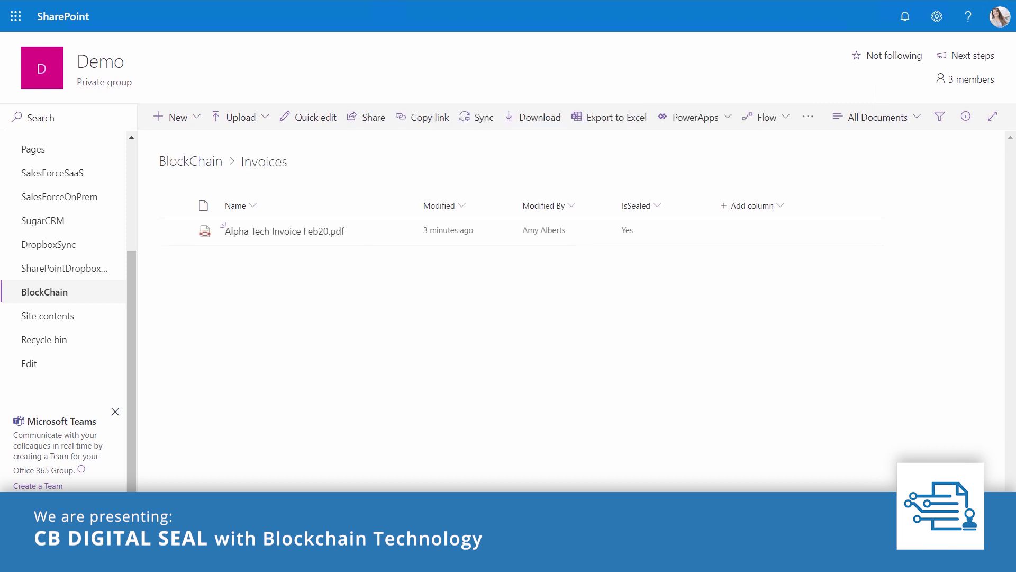
click(284, 230)
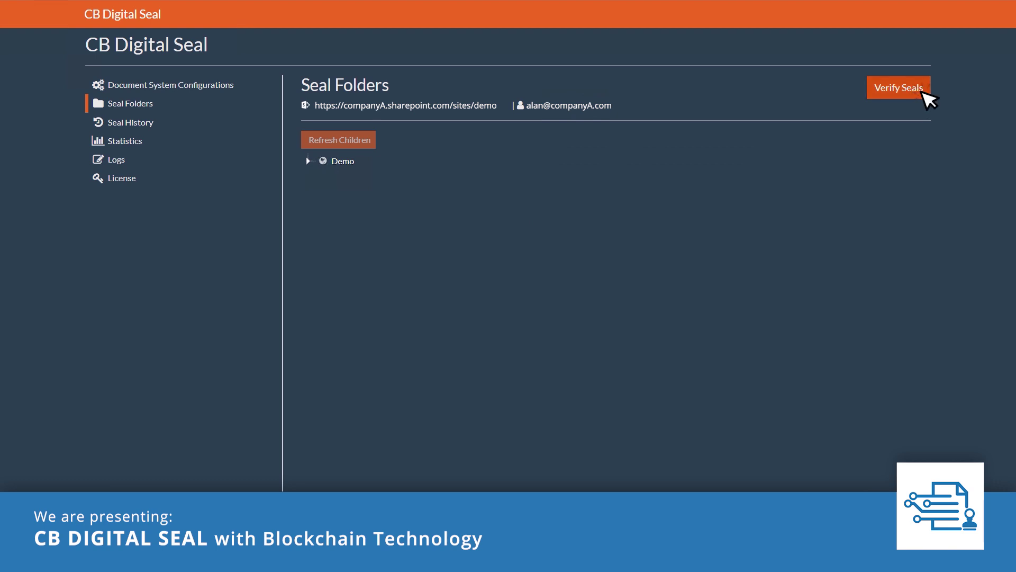
Verify Alpha Tech Invoice Feb20.pdf under Demo, confirming it sealed with Ethereum blockchain details.
click(925, 95)
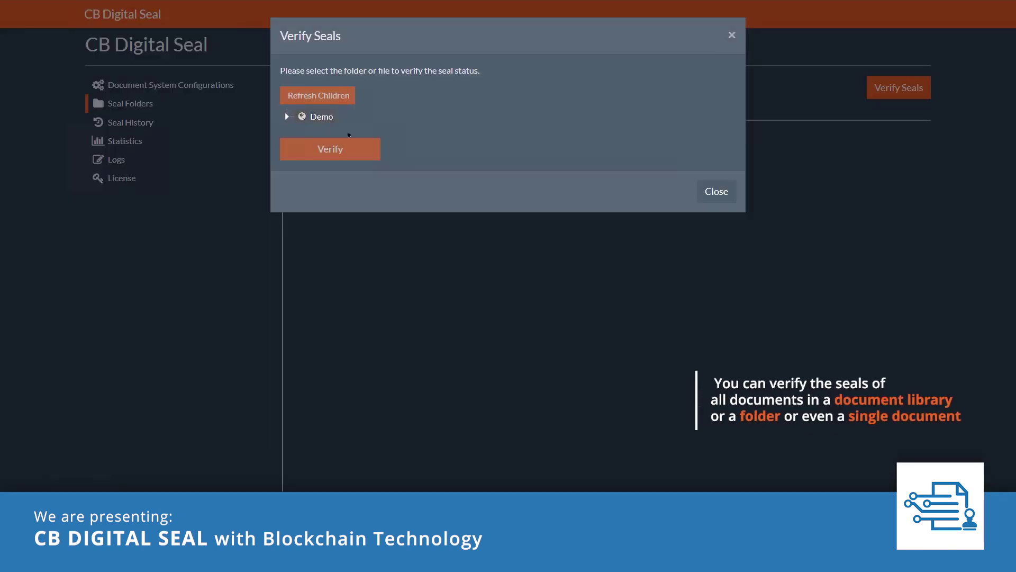
click(332, 114)
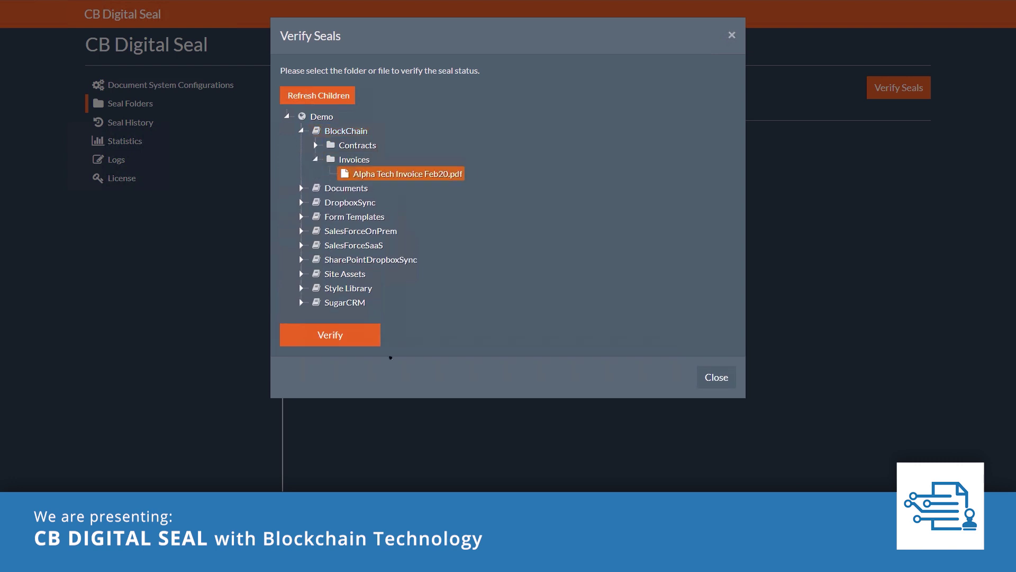
click(376, 339)
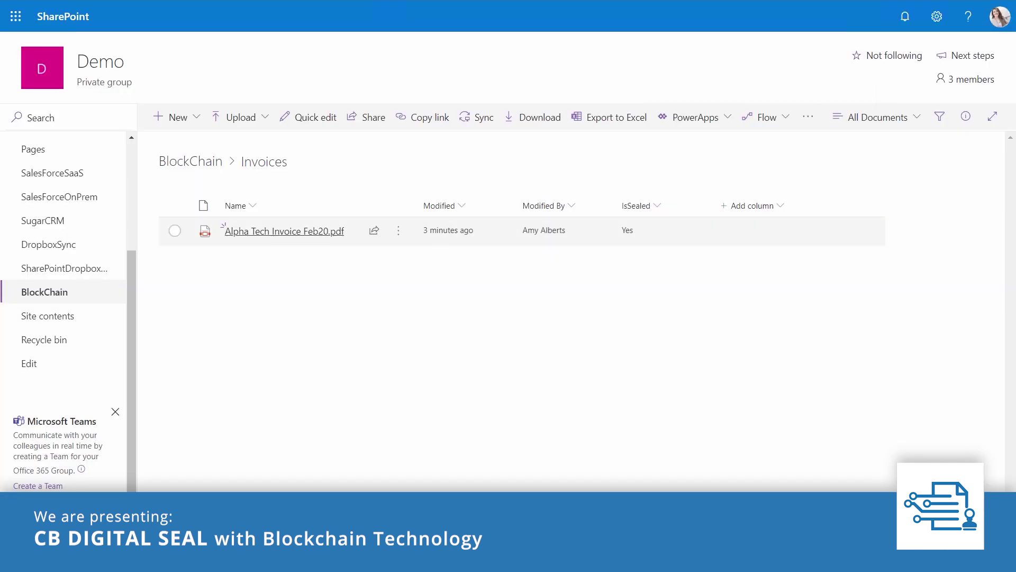
Open the Alpha Tech invoice and review its version history showing versions 1.0 and 2.0.
click(284, 231)
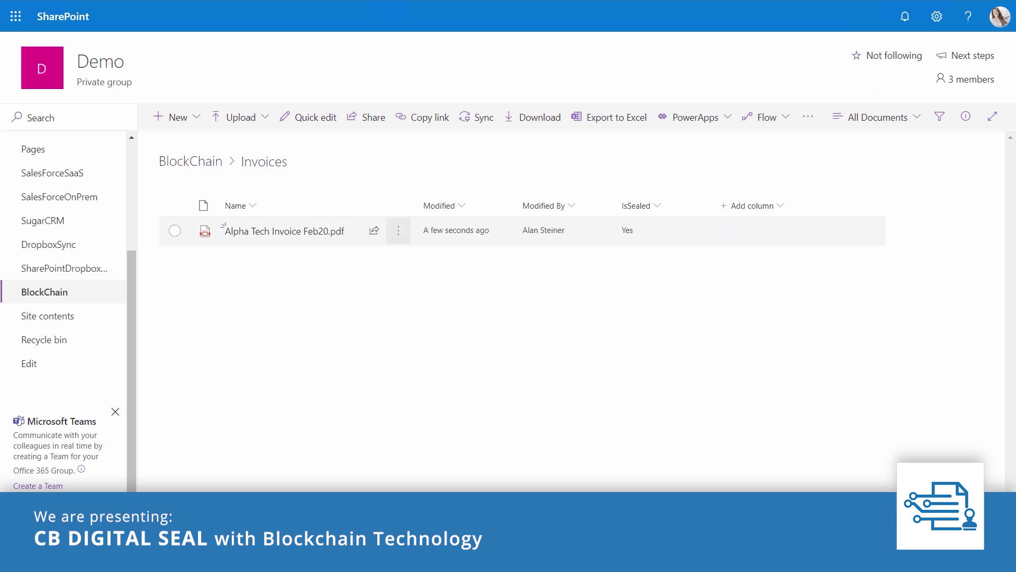
click(175, 230)
click(399, 230)
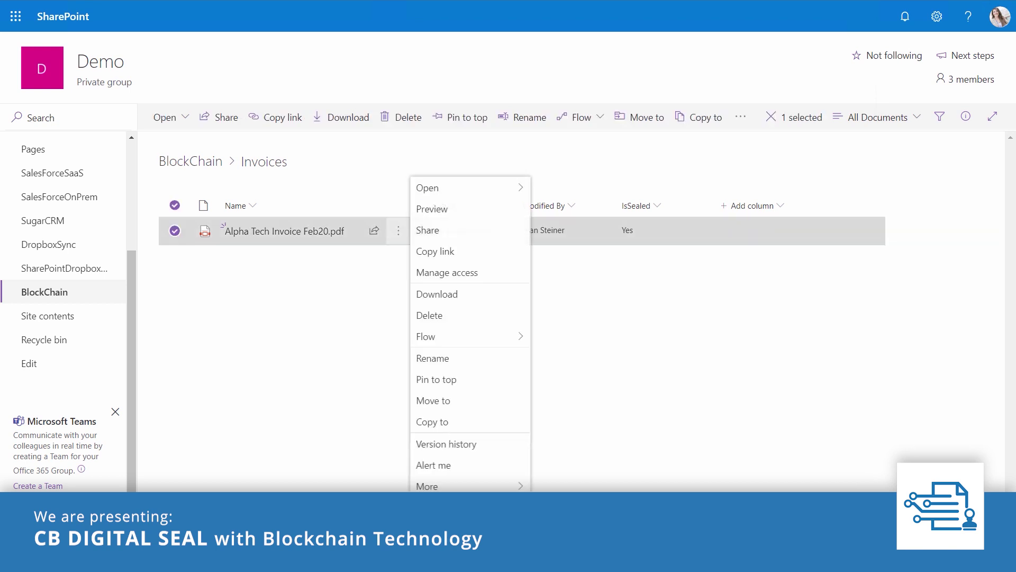
click(449, 444)
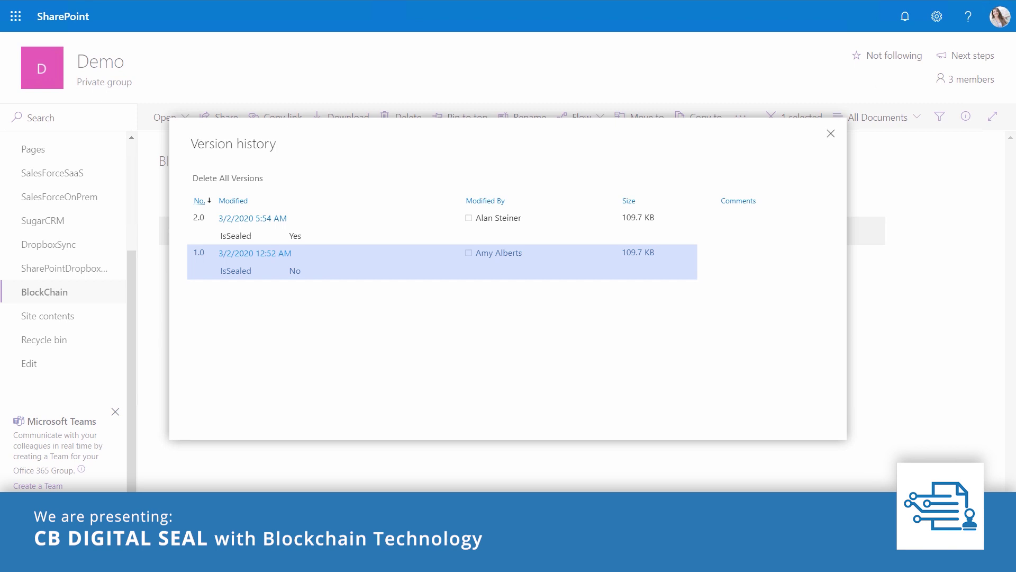
key(Escape)
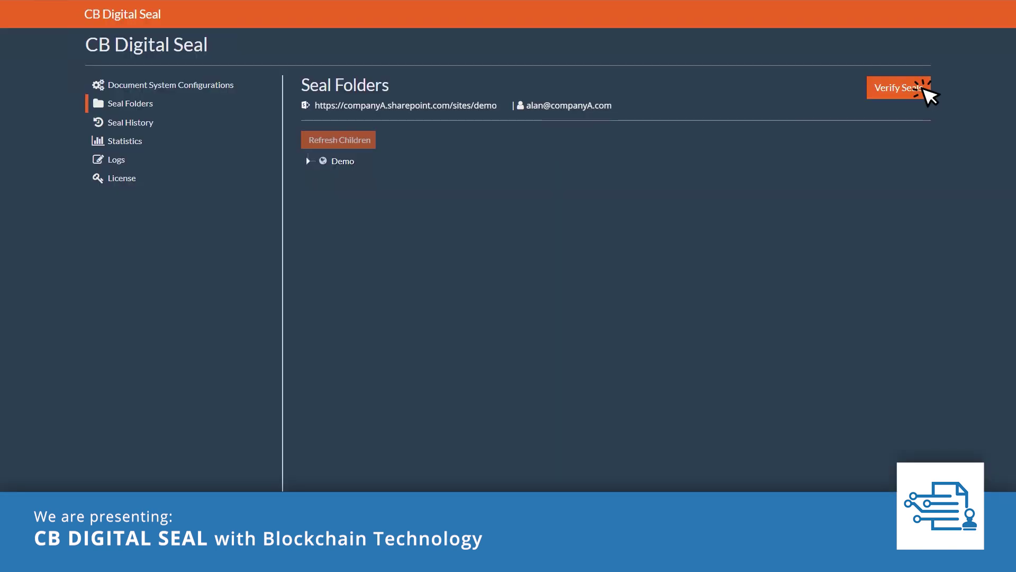
Re-verify the Alpha Tech invoice under Demo, getting a Tampered, seal-not-found result.
click(923, 87)
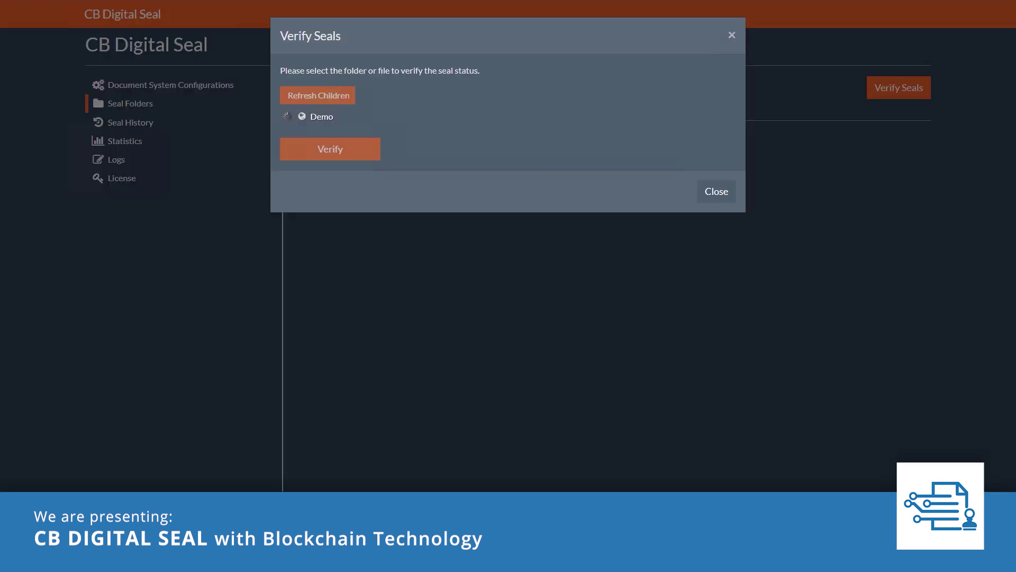
click(287, 116)
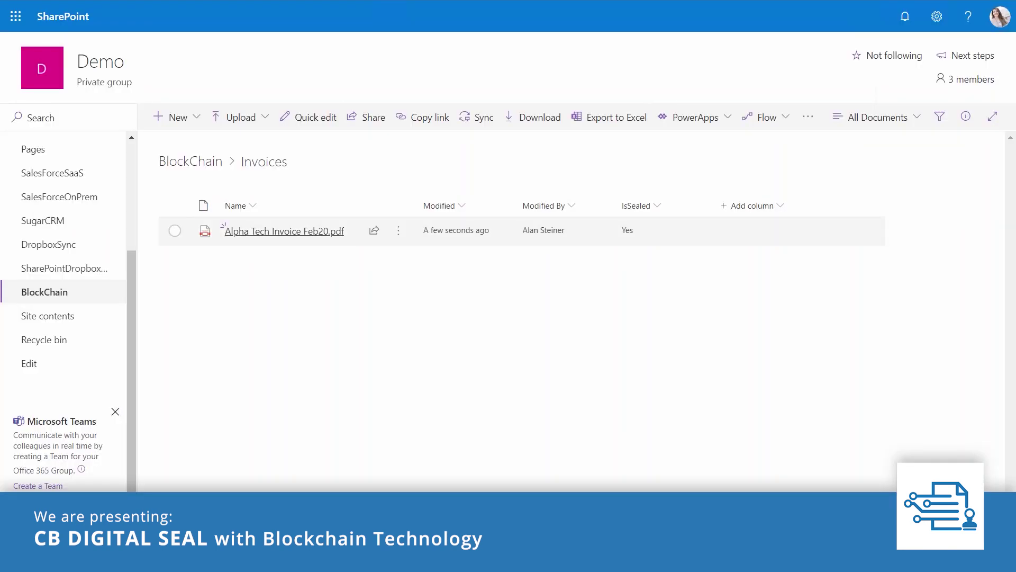
View Alpha Tech Invoice Feb20.pdf, now marked as failing verification.
click(278, 229)
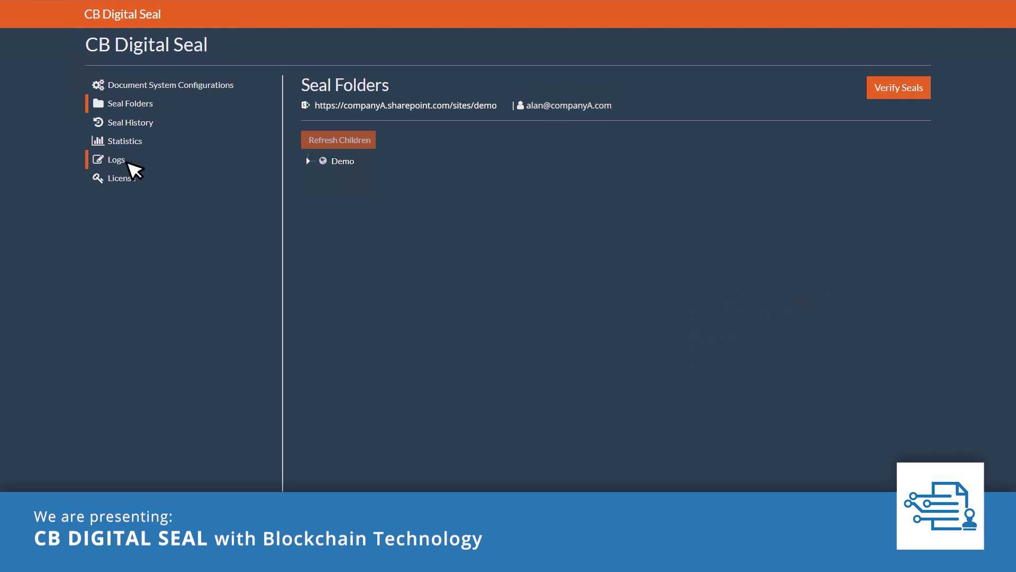
Review the activity logs, then the statistics showing 8 sealed files and 27 verifications.
click(125, 160)
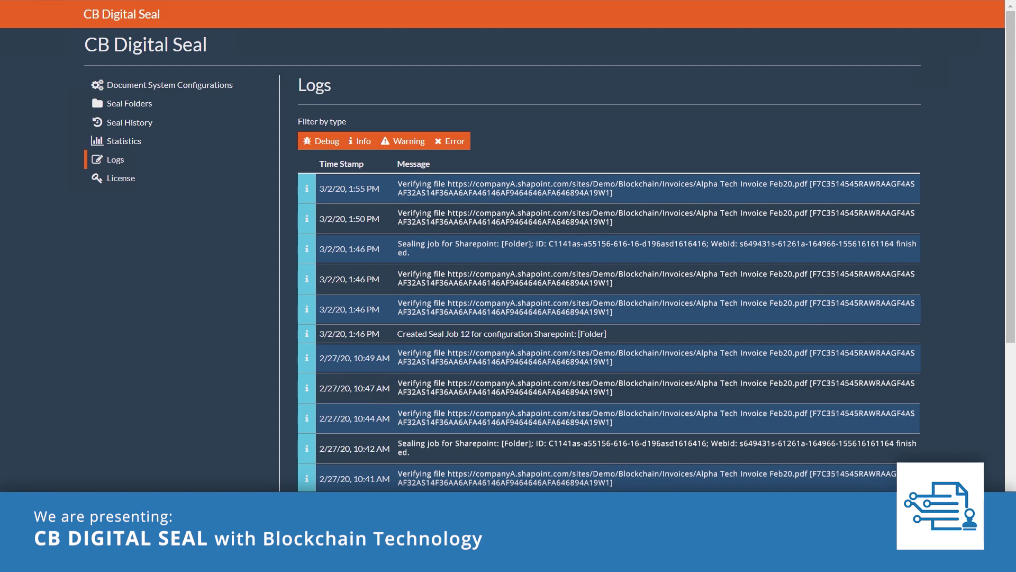
click(124, 140)
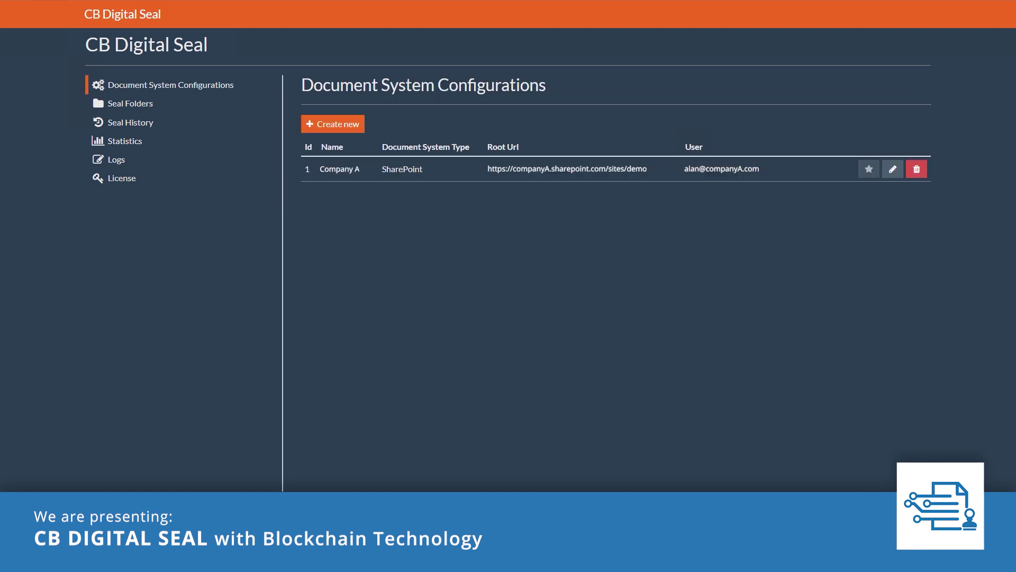
Create a Company B SharePoint configuration, test its connection and save it.
click(358, 125)
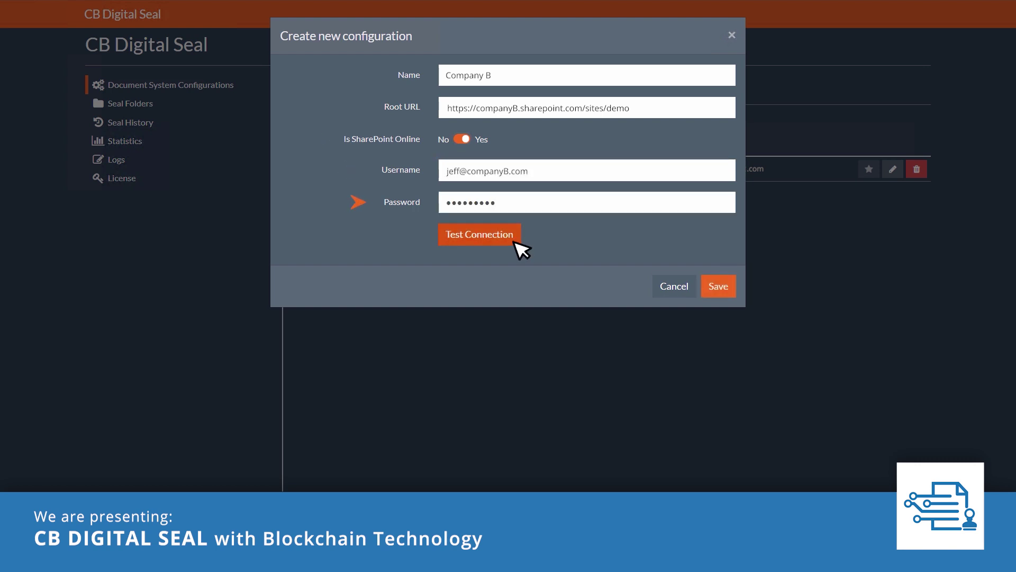
click(513, 237)
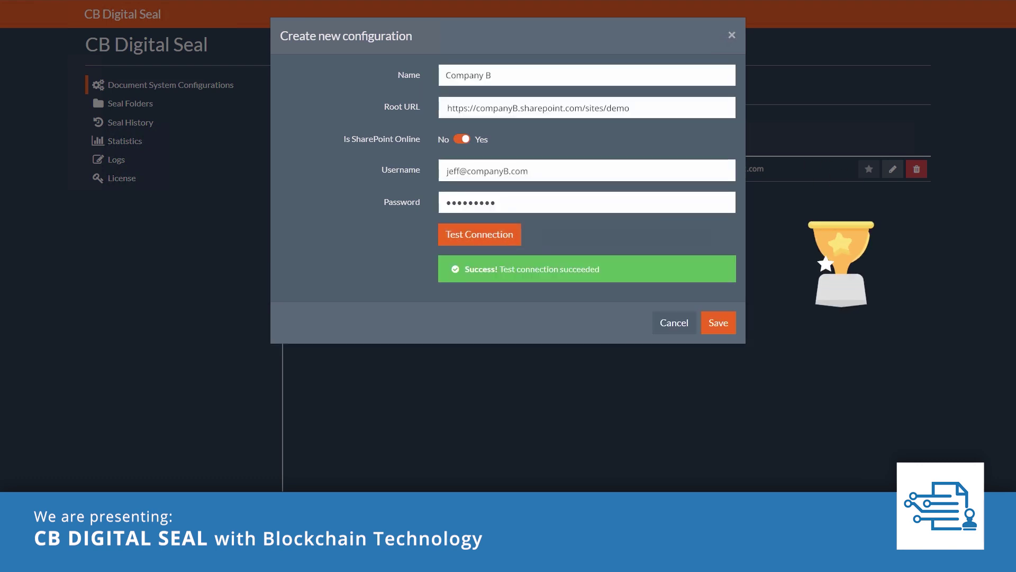
click(721, 322)
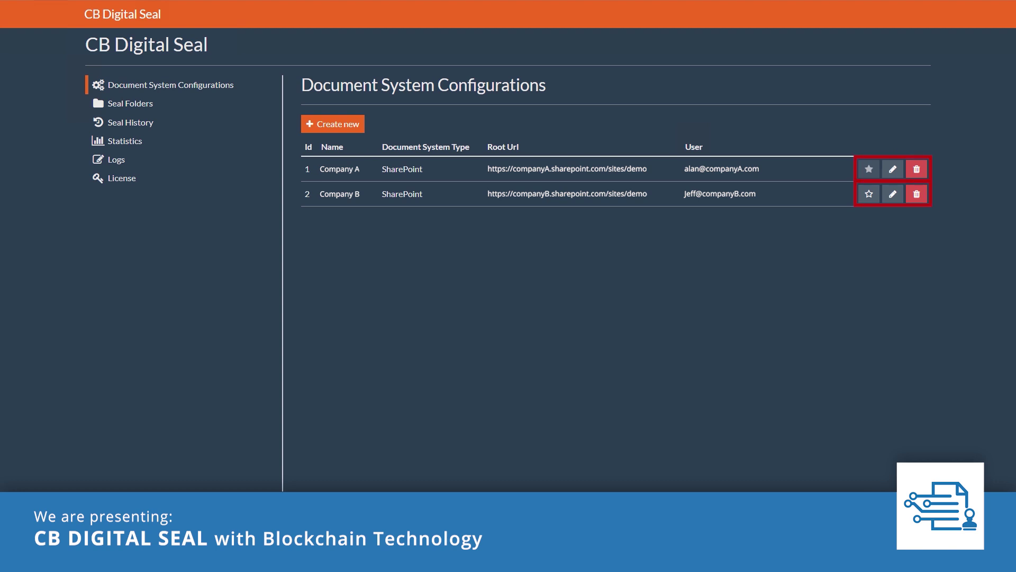
Make Company B current and browse its Communication site tree to SubOfRoot's libraries.
click(869, 194)
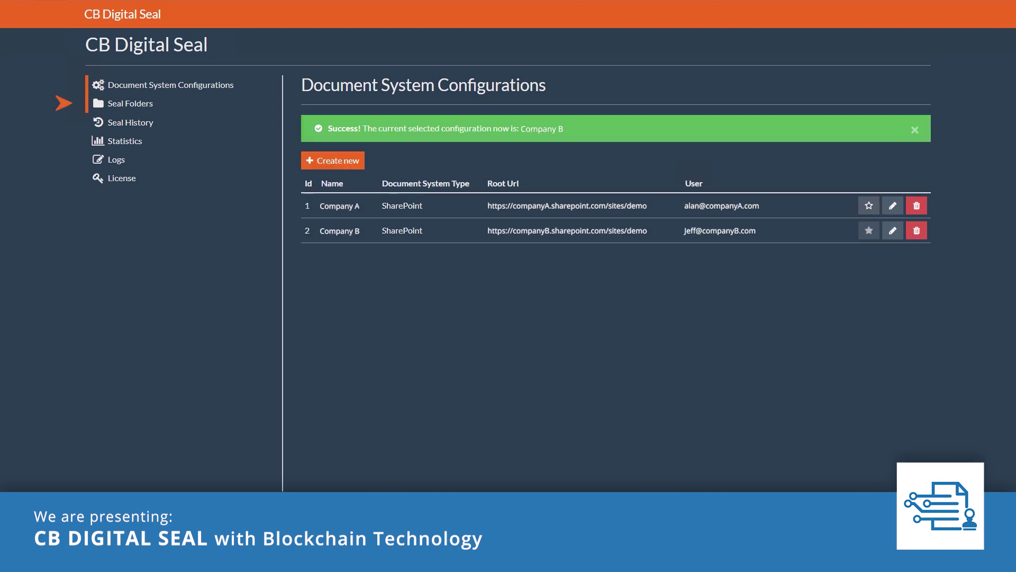
click(307, 158)
click(328, 360)
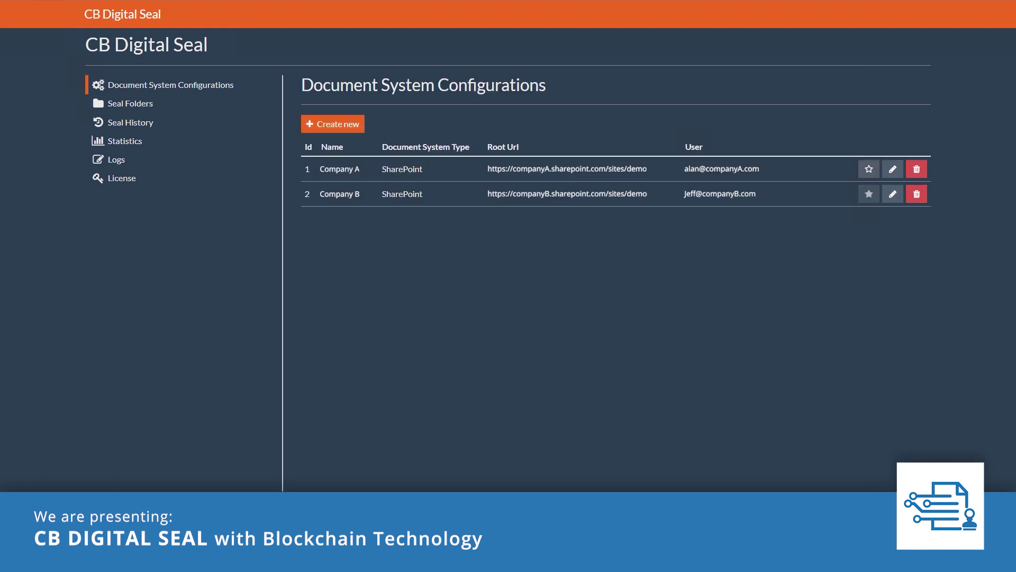
Make Company A current again and expand its Demo site's libraries.
click(868, 169)
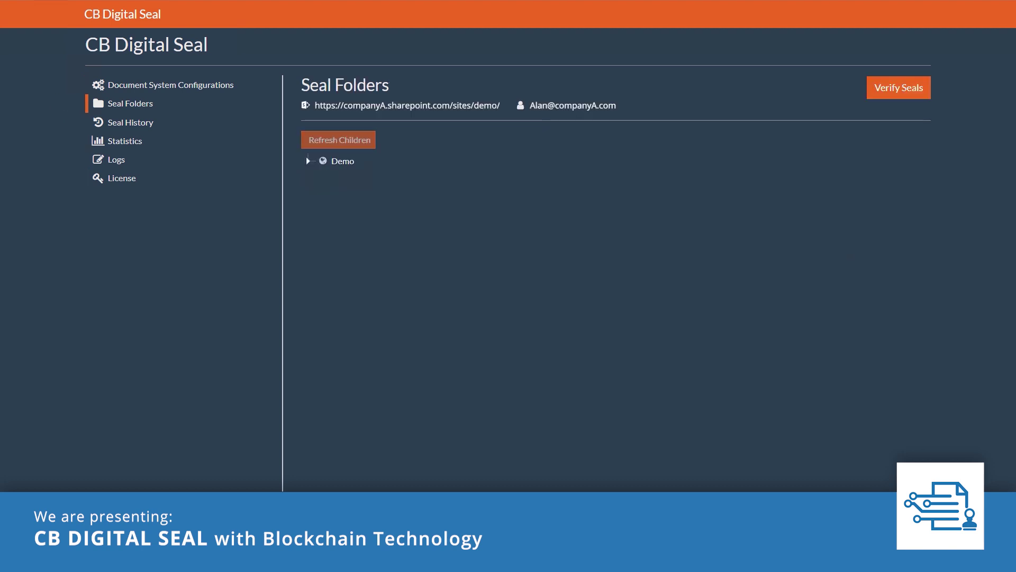
click(308, 160)
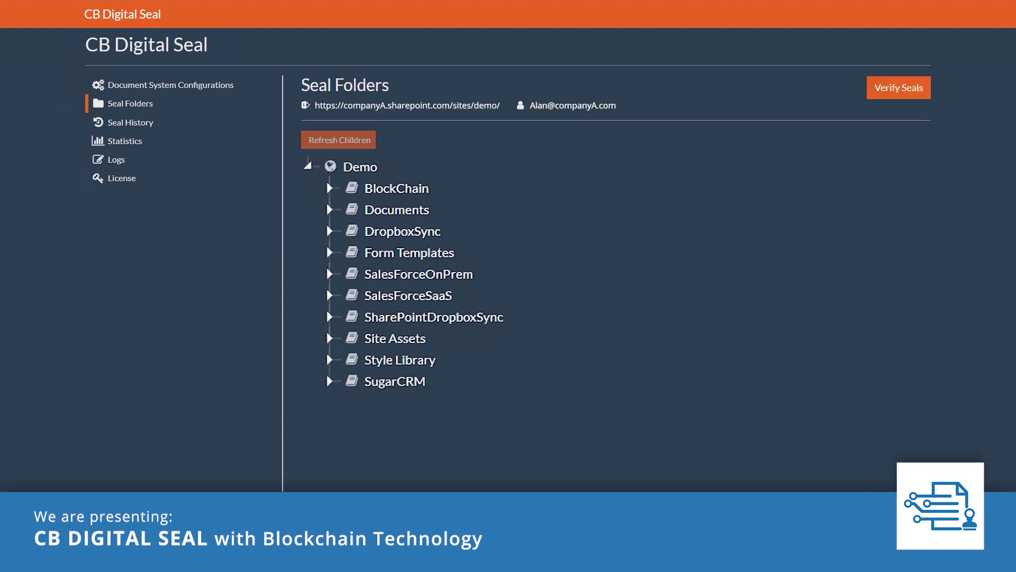